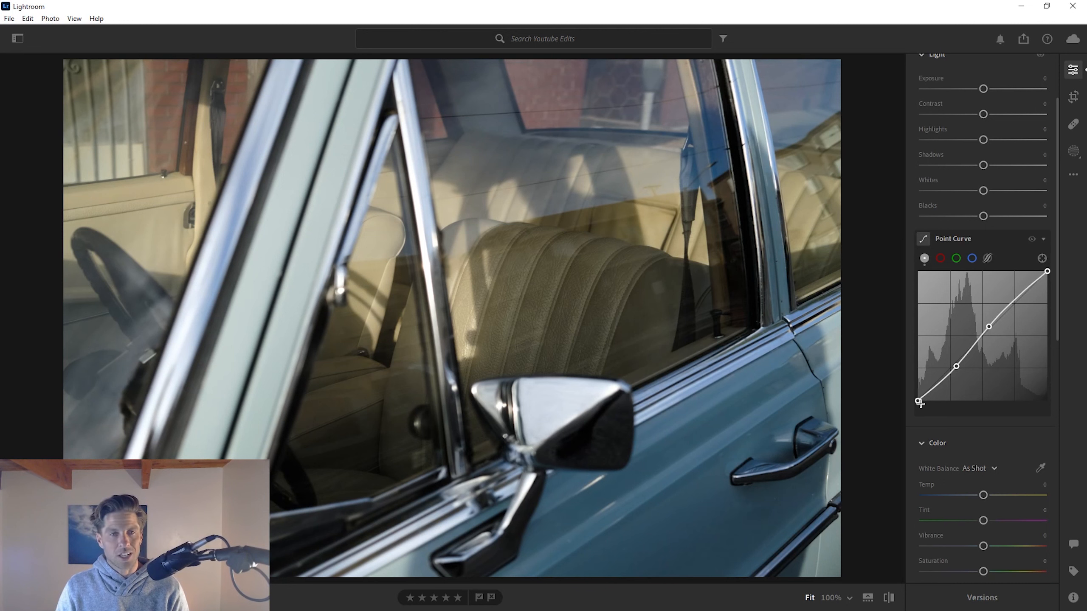
Step: Lift the black point of the car photo's curve, and set Exposure to +0.14, Contrast to -8 and Blacks to -12
{"action": "left_click_drag", "start_coordinate": [920, 400], "coordinate": [918, 396]}
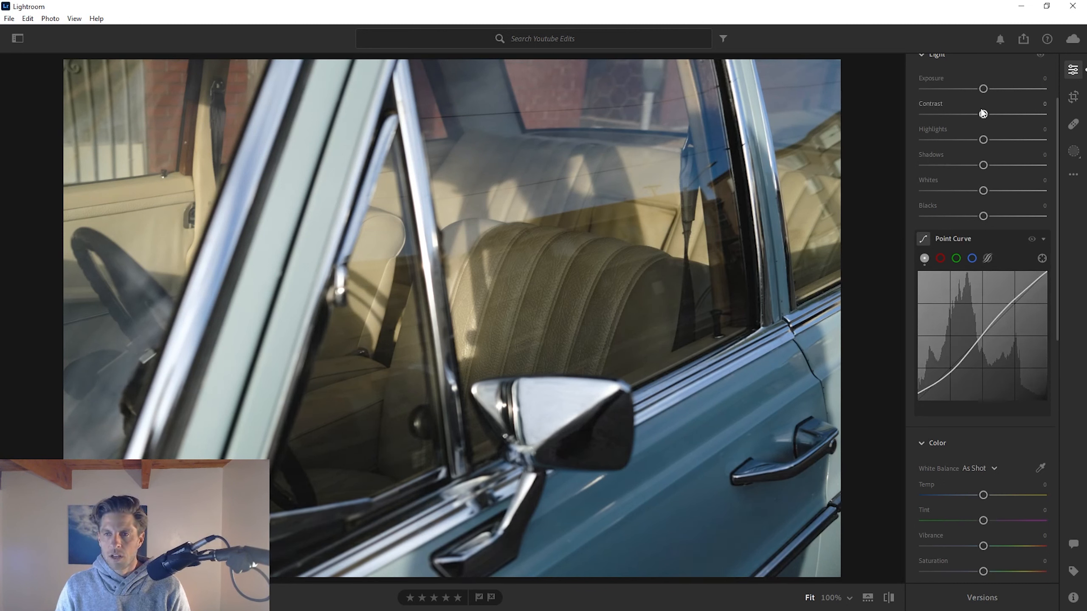
{"action": "left_click_drag", "start_coordinate": [983, 89], "coordinate": [986, 89]}
{"action": "left_click_drag", "start_coordinate": [984, 216], "coordinate": [976, 217]}
Step: Set the car photo's Temp to +1, Vibrance to +7 and Saturation to -10
{"action": "scroll", "coordinate": [979, 300], "scroll_direction": "down", "scroll_amount": 2}
{"action": "left_click_drag", "start_coordinate": [983, 399], "coordinate": [984, 399]}
{"action": "left_click_drag", "start_coordinate": [983, 450], "coordinate": [978, 476]}
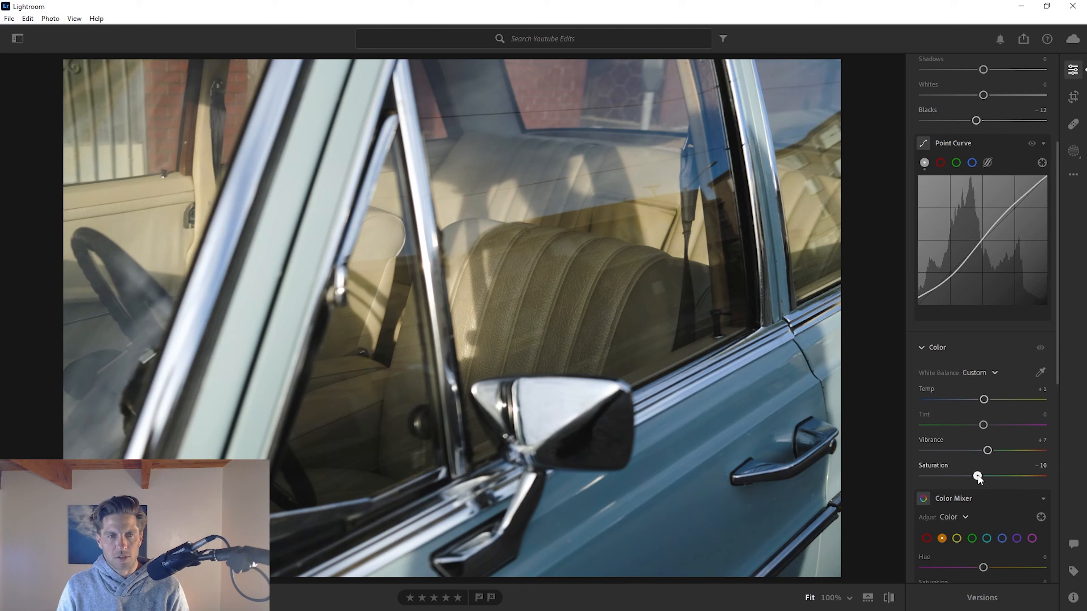
Step: Refine the point curve by shifting the shadow point to about 31.0 / 26.7 and moving the midtone point up toward the highlights
{"action": "scroll", "coordinate": [965, 315], "scroll_direction": "up", "scroll_amount": 2}
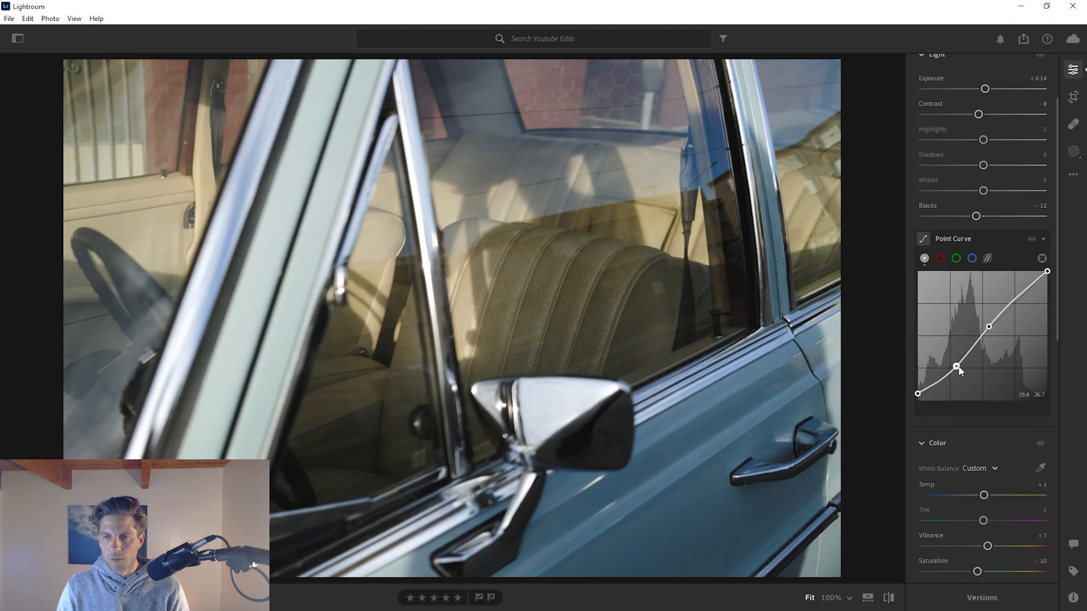
{"action": "left_click_drag", "start_coordinate": [956, 366], "coordinate": [960, 371]}
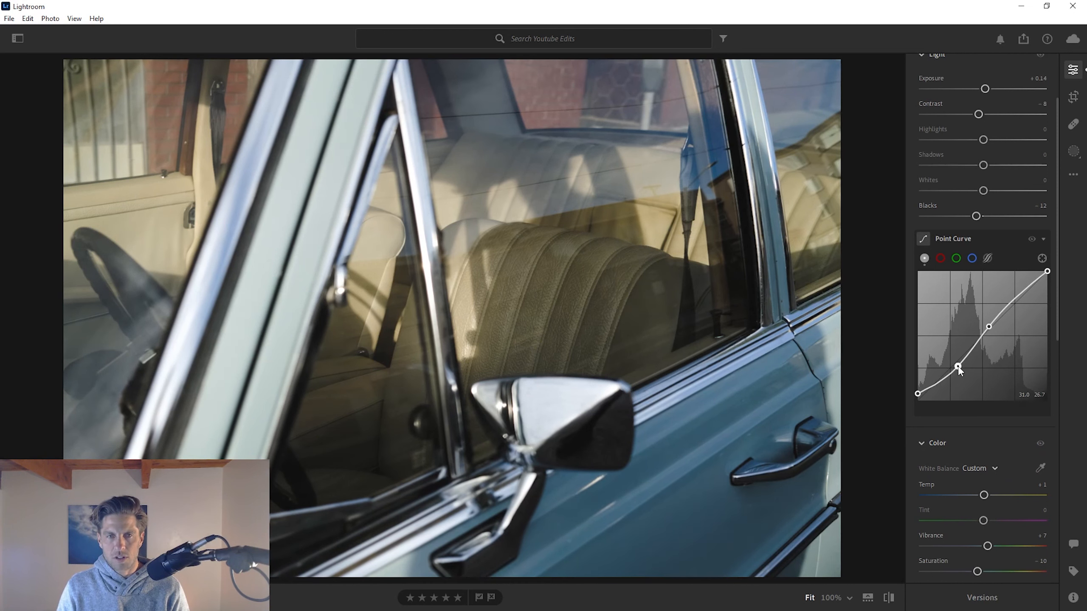
{"action": "left_click_drag", "start_coordinate": [989, 327], "coordinate": [1007, 308]}
Step: Adjust the red and yellow channels in the Color Mixer, and set green Hue to about -3 with slightly reduced green Saturation
{"action": "scroll", "coordinate": [977, 373], "scroll_direction": "down", "scroll_amount": 9}
{"action": "left_click_drag", "start_coordinate": [983, 282], "coordinate": [977, 282]}
{"action": "left_click", "coordinate": [972, 253]}
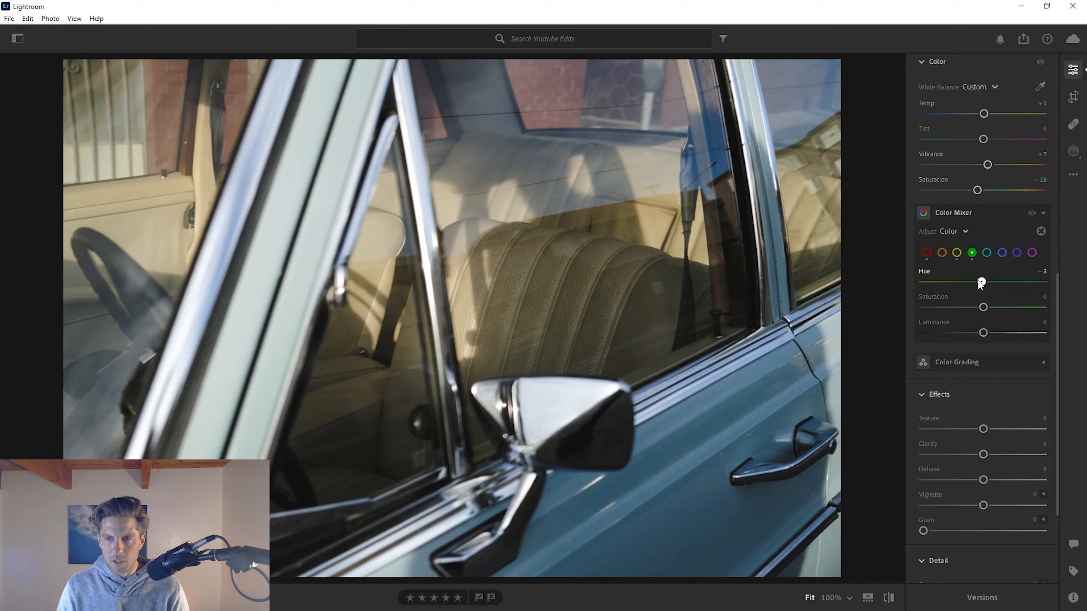
{"action": "left_click_drag", "start_coordinate": [983, 282], "coordinate": [974, 308]}
Step: Set the blue channel in the Color Mixer to Hue -9, Saturation -16 and Luminance +25
{"action": "left_click", "coordinate": [986, 253]}
{"action": "left_click", "coordinate": [1002, 253]}
{"action": "left_click_drag", "start_coordinate": [983, 282], "coordinate": [977, 282]}
{"action": "left_click_drag", "start_coordinate": [983, 307], "coordinate": [973, 307]}
{"action": "left_click_drag", "start_coordinate": [983, 333], "coordinate": [998, 333]}
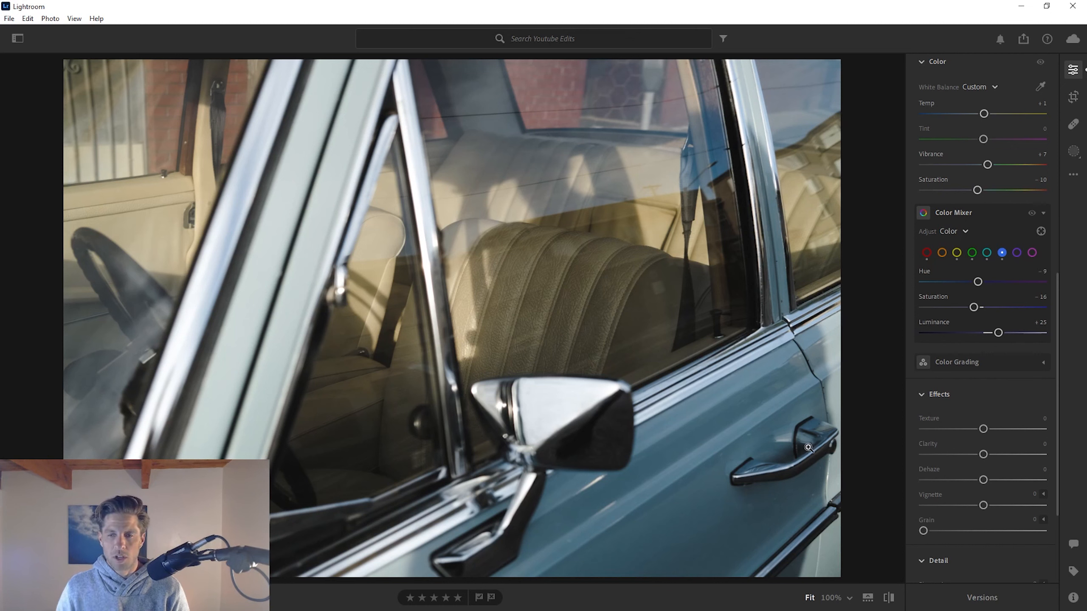
Step: Set Grain to 35, Dehaze to -4 and Vignette to -6, and compare the edited car photo with the original
{"action": "left_click_drag", "start_coordinate": [923, 531], "coordinate": [966, 536]}
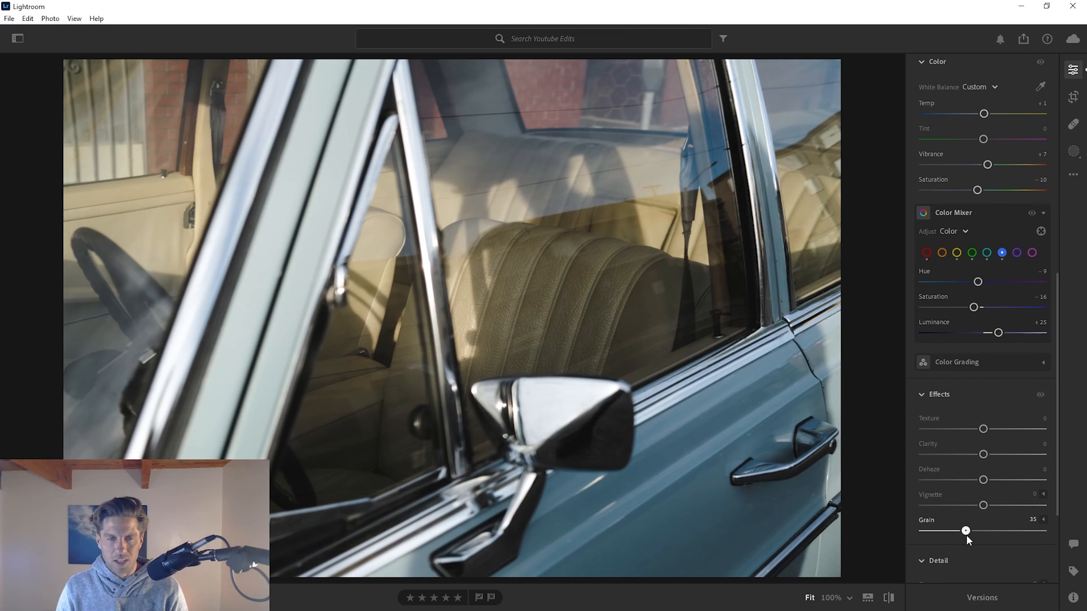
{"action": "left_click_drag", "start_coordinate": [983, 479], "coordinate": [980, 480]}
{"action": "left_click_drag", "start_coordinate": [983, 505], "coordinate": [980, 506]}
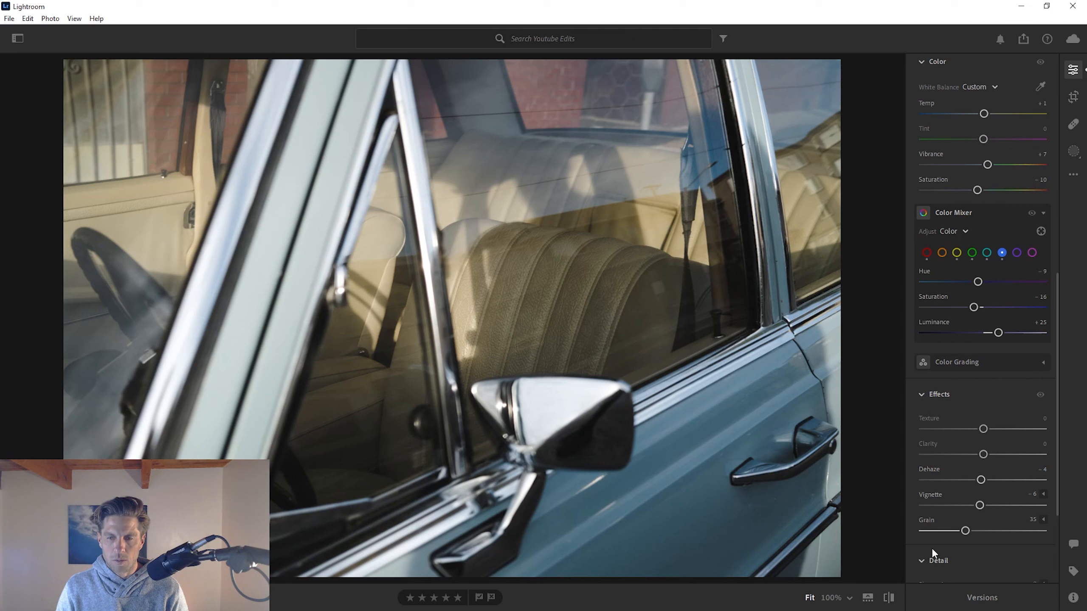
{"action": "left_click", "coordinate": [889, 598]}
{"action": "left_click", "coordinate": [889, 598]}
{"action": "left_click", "coordinate": [889, 598]}
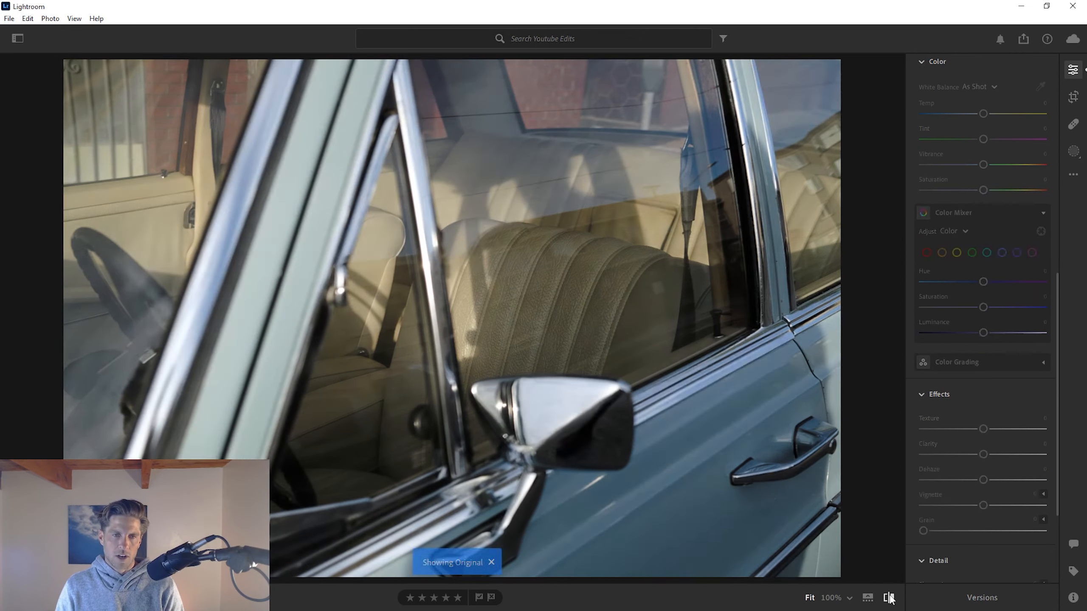
{"action": "left_click", "coordinate": [889, 598]}
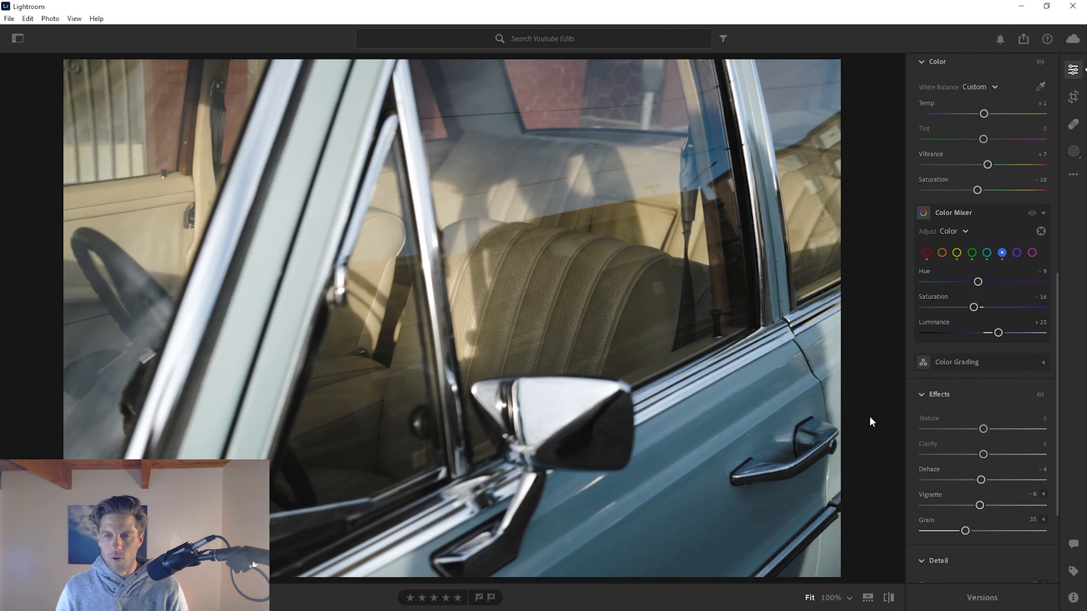
Step: Open the next photo, the cable car street shot, and apply a slightly adjusted crop
{"action": "key", "text": "Right"}
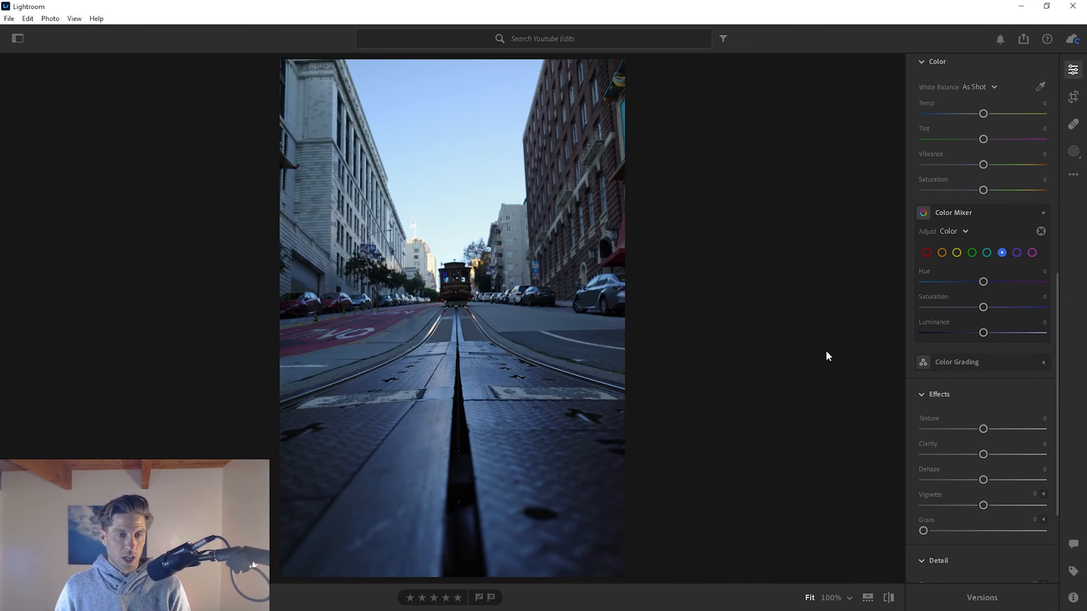
{"action": "left_click", "coordinate": [1073, 97]}
{"action": "key", "text": "Return"}
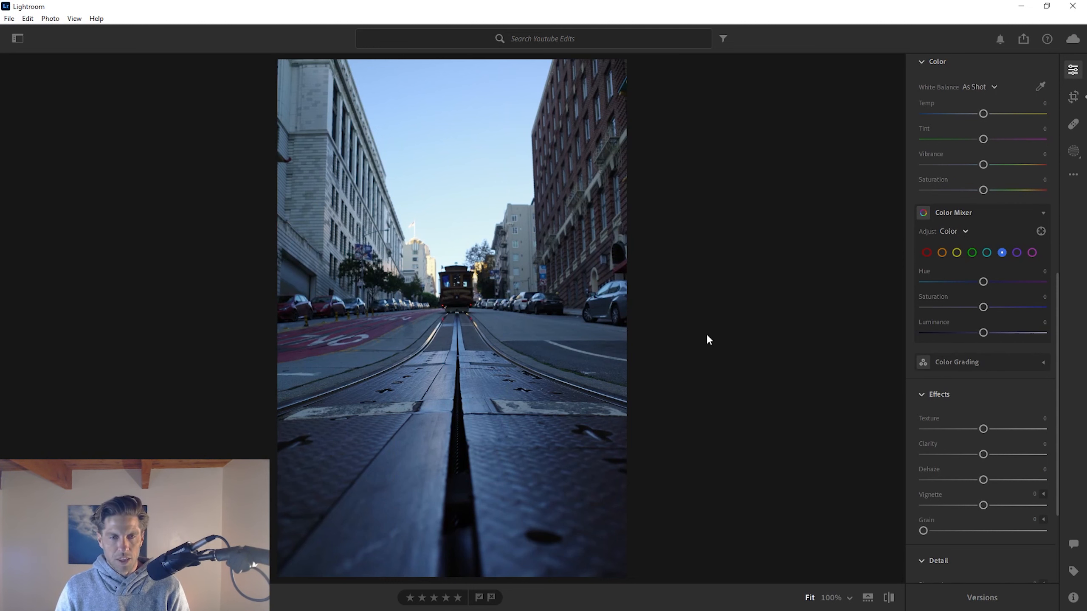
Step: Shape a mild S-curve with a raised black point, a slightly lowered lower-midtone point and an upper point at about 66 / 69
{"action": "scroll", "coordinate": [984, 323], "scroll_direction": "up", "scroll_amount": 9}
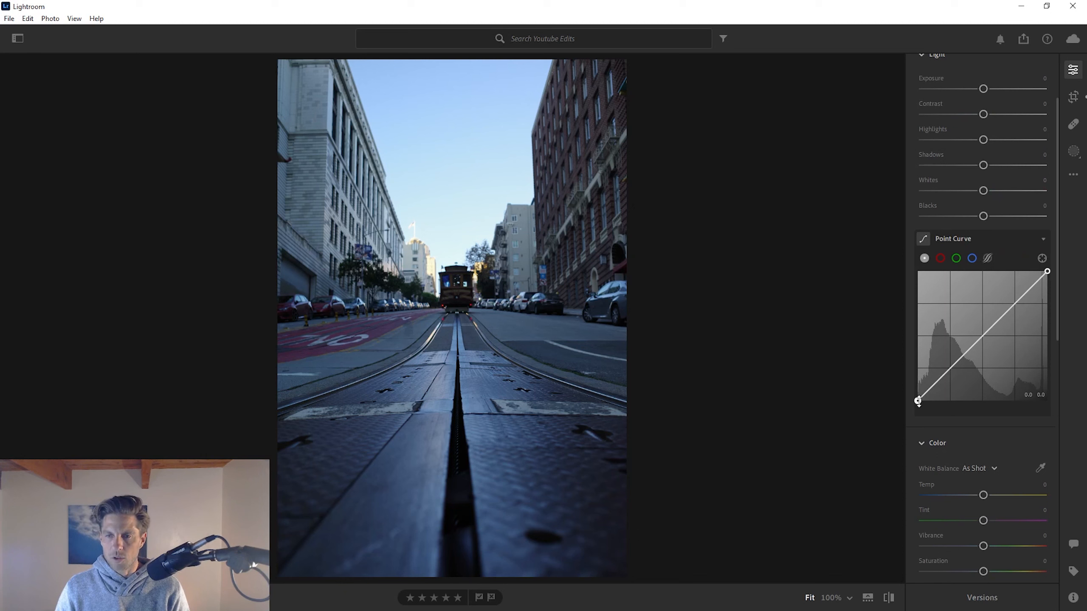
{"action": "left_click_drag", "start_coordinate": [918, 401], "coordinate": [918, 395]}
{"action": "left_click", "coordinate": [972, 350]}
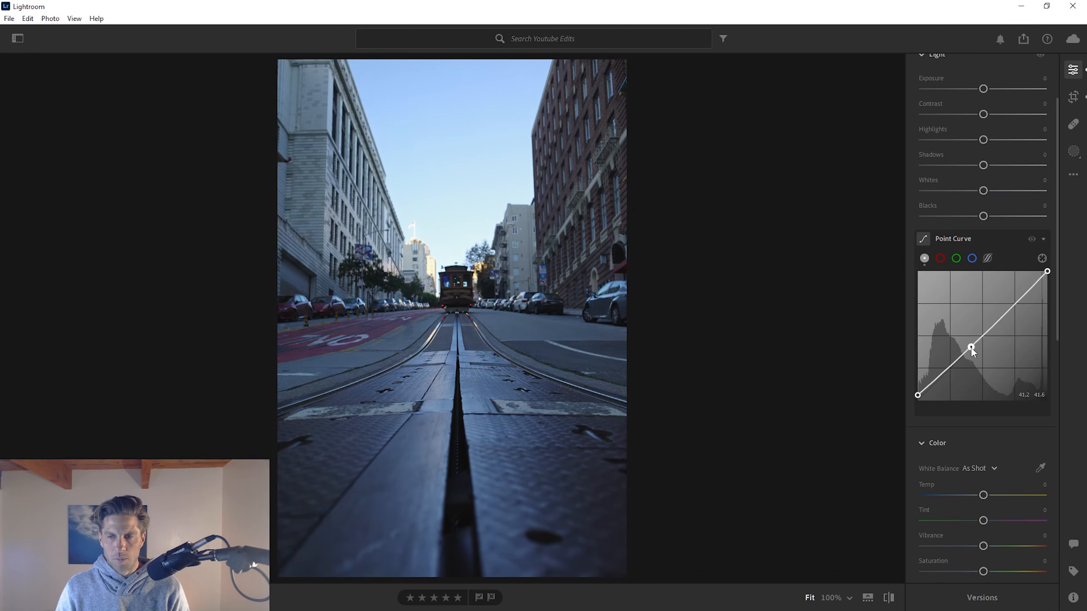
{"action": "left_click", "coordinate": [1004, 313]}
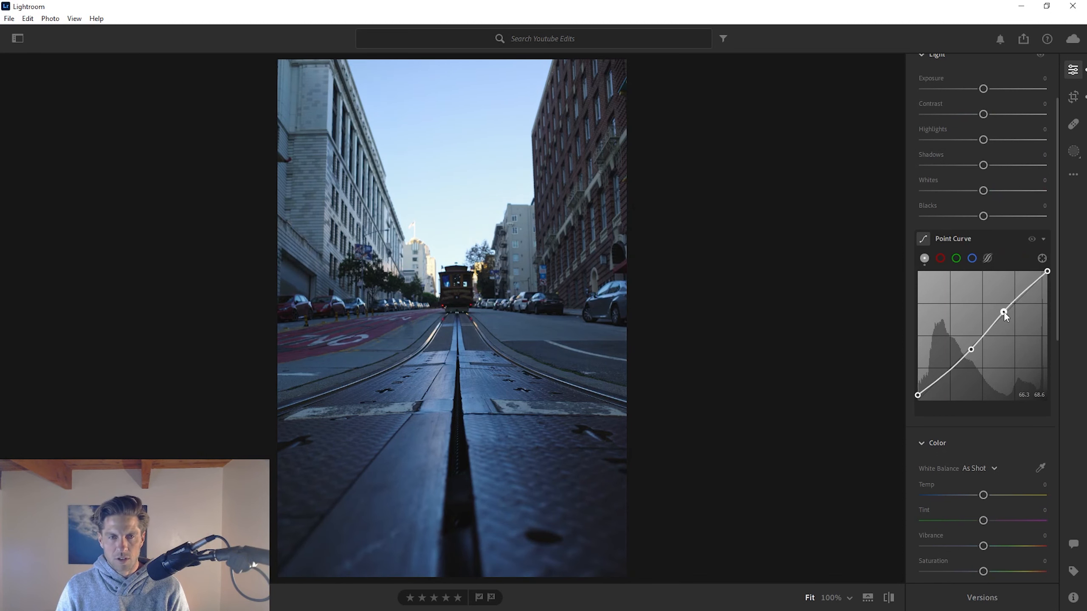
{"action": "left_click_drag", "start_coordinate": [1004, 313], "coordinate": [1003, 313]}
Step: Slightly raise the street photo's Exposure, Contrast and Whites, strongly reduce Highlights, and lower Blacks a little
{"action": "left_click_drag", "start_coordinate": [983, 89], "coordinate": [985, 89]}
{"action": "left_click_drag", "start_coordinate": [983, 115], "coordinate": [985, 114]}
{"action": "left_click_drag", "start_coordinate": [983, 140], "coordinate": [944, 139]}
{"action": "left_click_drag", "start_coordinate": [984, 191], "coordinate": [986, 191]}
{"action": "left_click_drag", "start_coordinate": [983, 216], "coordinate": [976, 217]}
Step: Set Temp to -4, Vibrance to -5 and Saturation to -6, and set the Color Mixer's blue Saturation to +8 and Luminance to -6
{"action": "scroll", "coordinate": [983, 391], "scroll_direction": "down", "scroll_amount": 2}
{"action": "scroll", "coordinate": [983, 395], "scroll_direction": "down", "scroll_amount": 2}
{"action": "left_click_drag", "start_coordinate": [982, 304], "coordinate": [981, 305]}
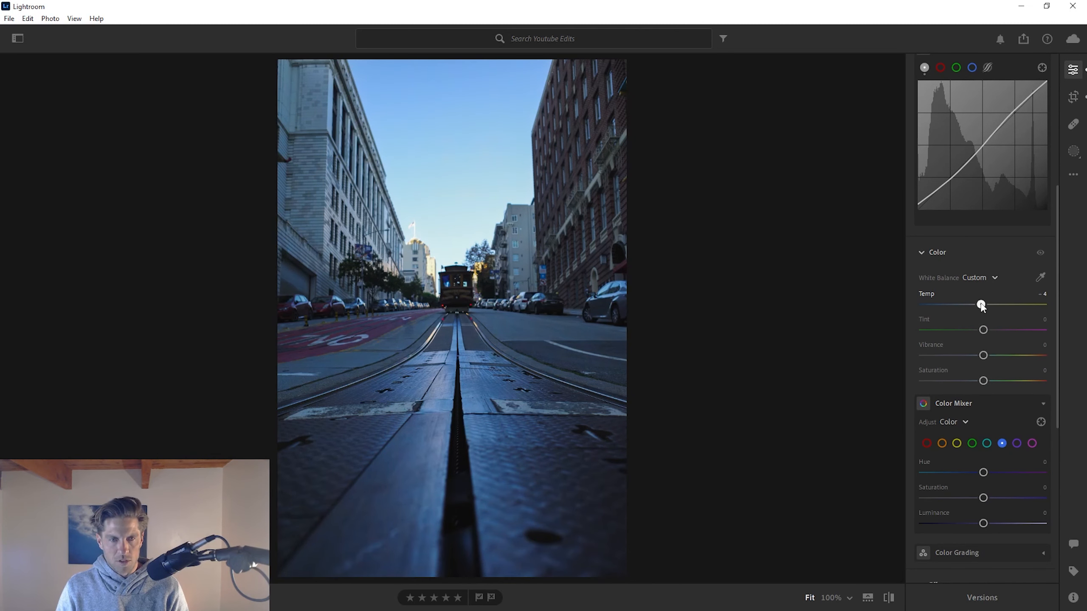
{"action": "left_click_drag", "start_coordinate": [983, 354], "coordinate": [980, 355]}
{"action": "left_click_drag", "start_coordinate": [983, 380], "coordinate": [980, 381]}
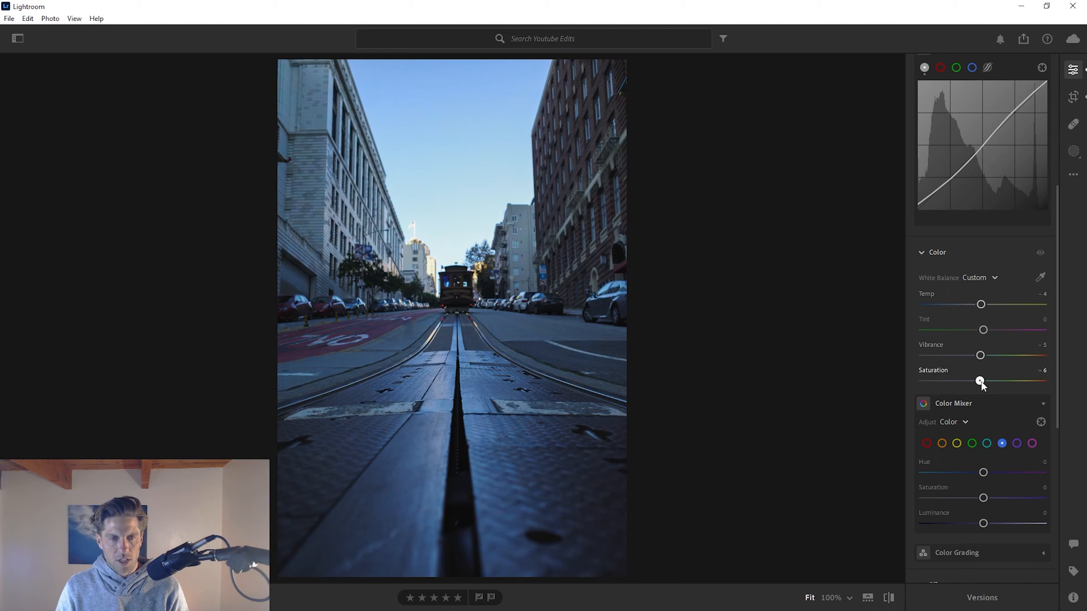
{"action": "scroll", "coordinate": [1014, 326], "scroll_direction": "down", "scroll_amount": 3}
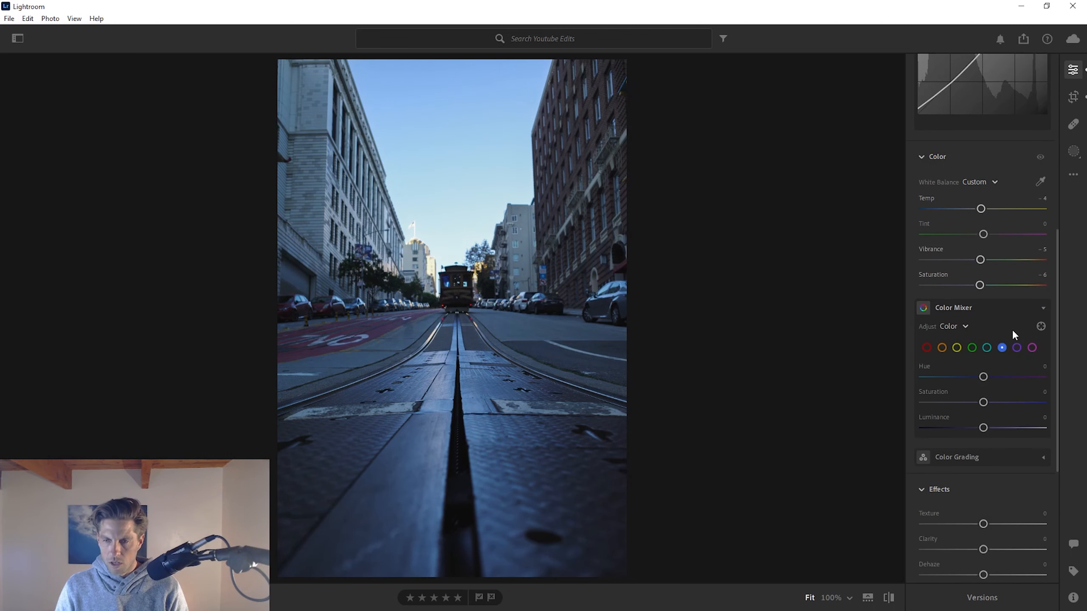
{"action": "left_click_drag", "start_coordinate": [983, 402], "coordinate": [980, 427]}
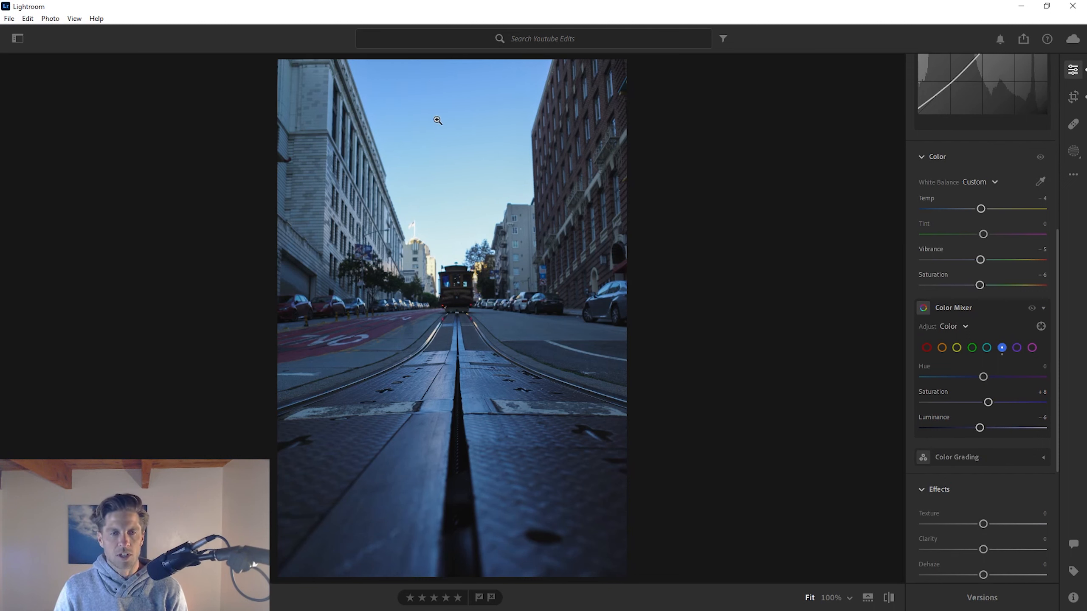
Step: Add a linear gradient mask over the street foreground, extending from the lower roadway up to just below the cable car
{"action": "left_click", "coordinate": [1073, 151]}
{"action": "left_click", "coordinate": [946, 166]}
{"action": "left_click_drag", "start_coordinate": [453, 488], "coordinate": [453, 334]}
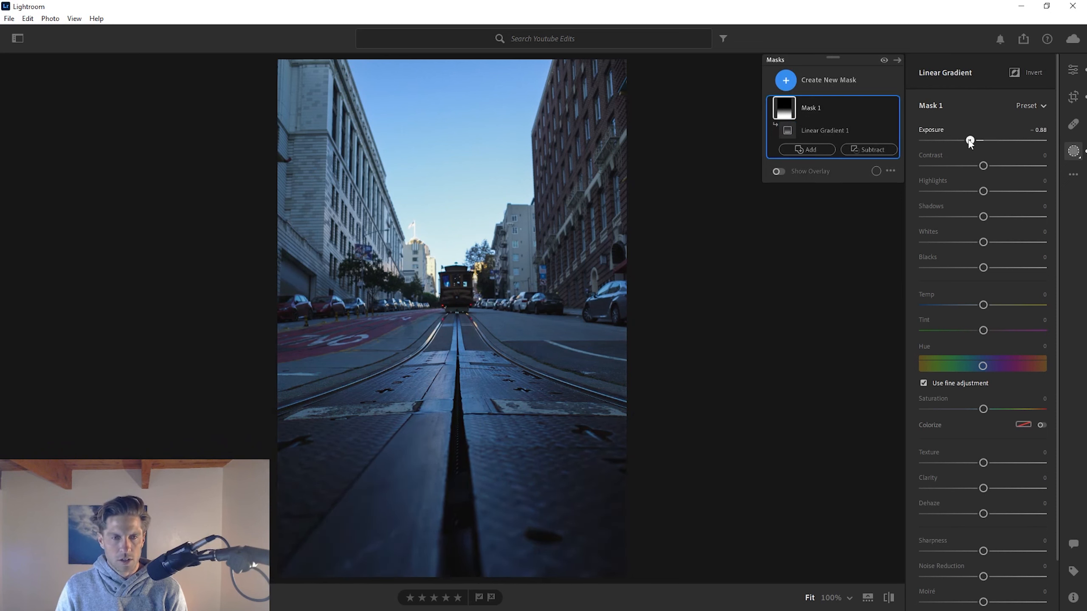